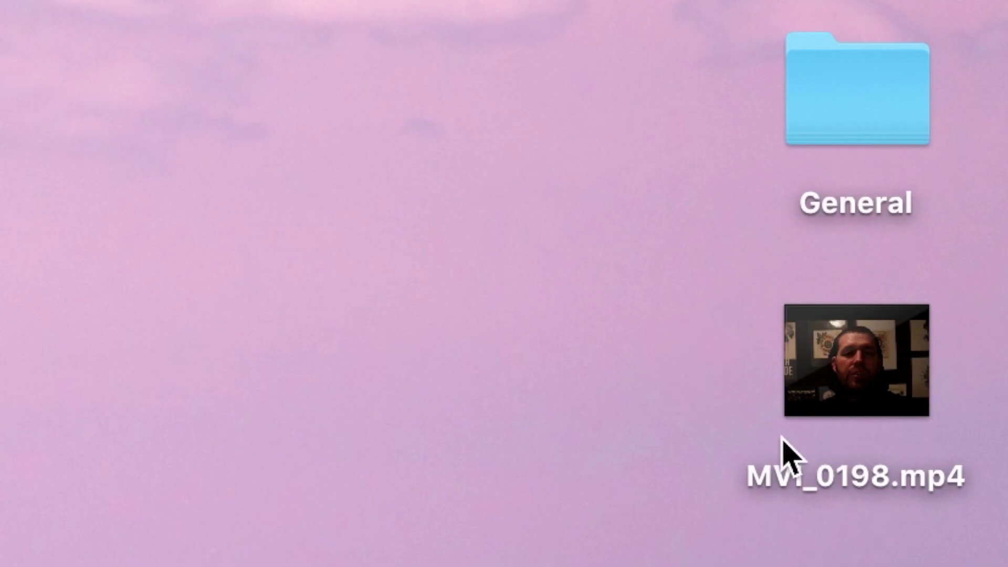
- Play the desktop video MVI_0198.mp4 to review it, and close the player
double_click(854, 479)
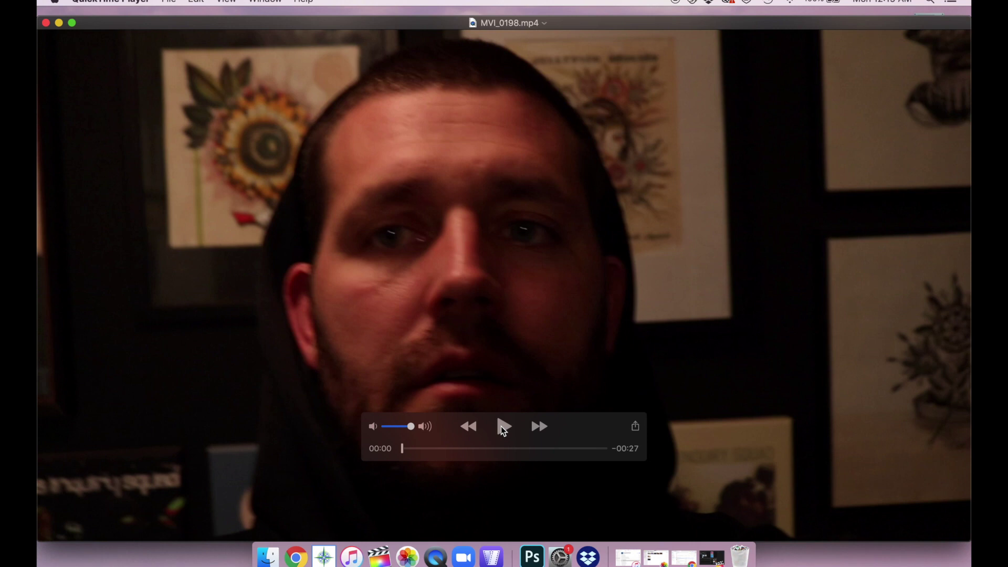
click(503, 428)
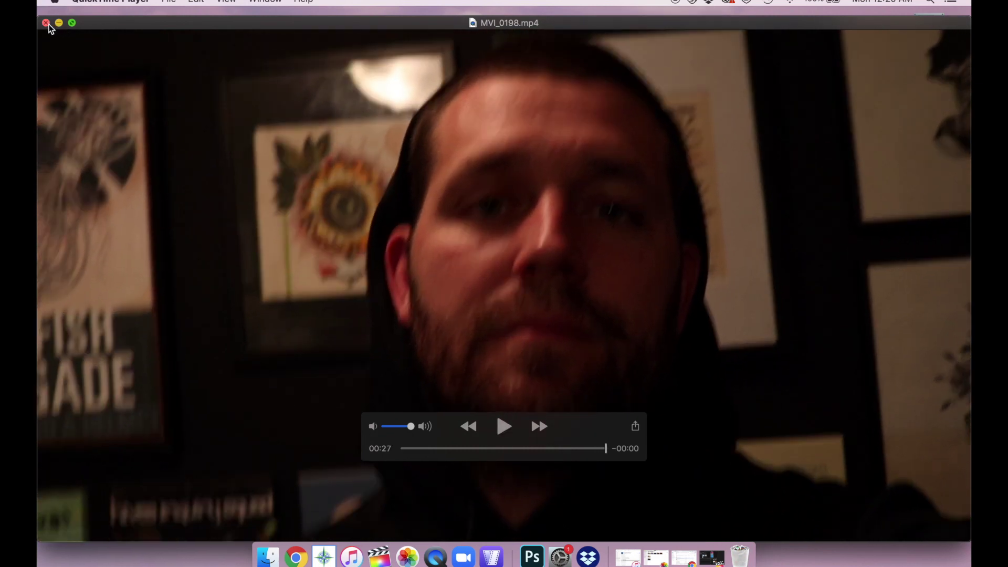
click(46, 23)
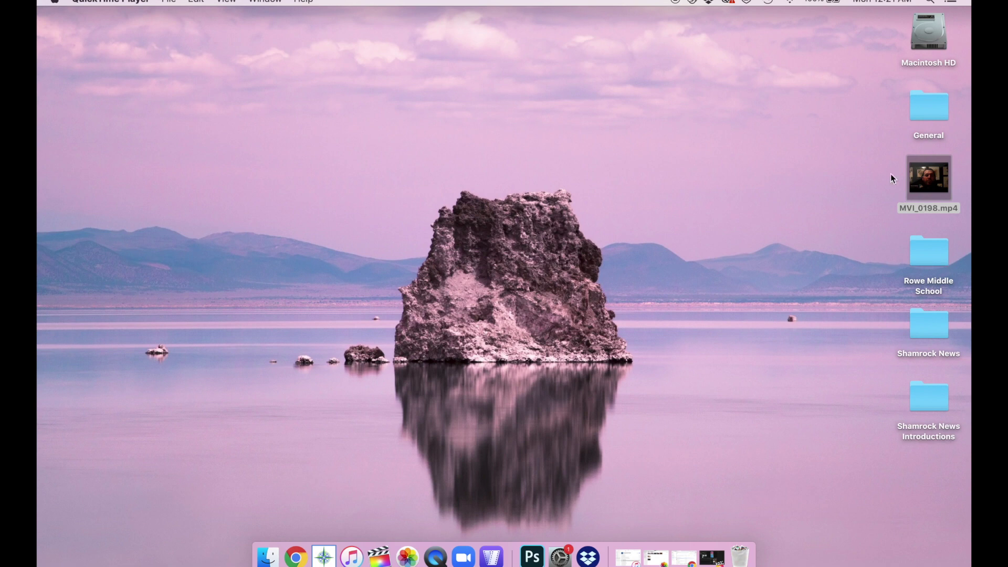
- Switch to Chrome and open Google Classroom from the Google apps
drag(684, 557, 717, 561)
click(717, 561)
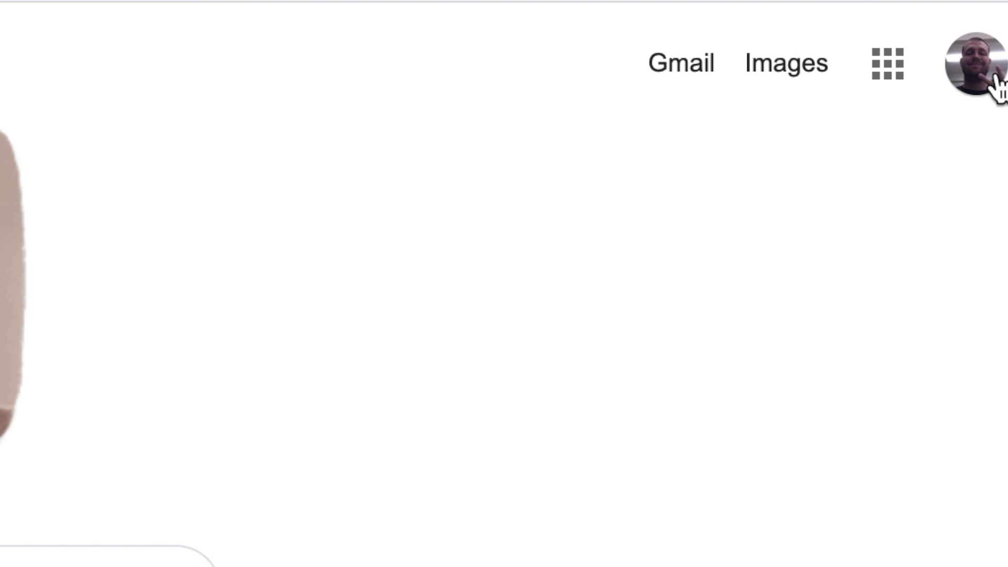
click(895, 78)
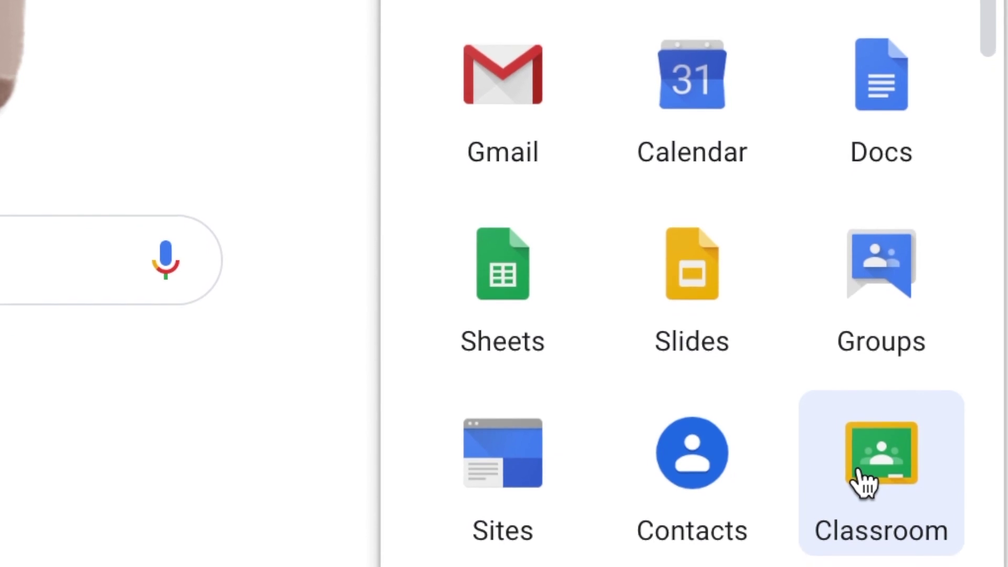
click(861, 480)
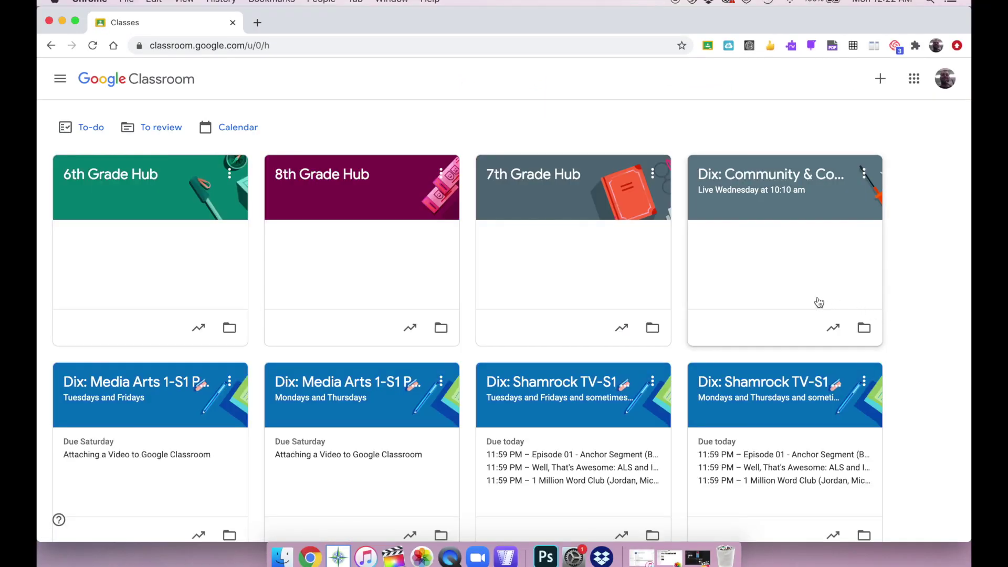
- View the "Attaching a Video to Google Classroom" assignment in the classwork of the Practice Classroom class
scroll(759, 314, down, 1)
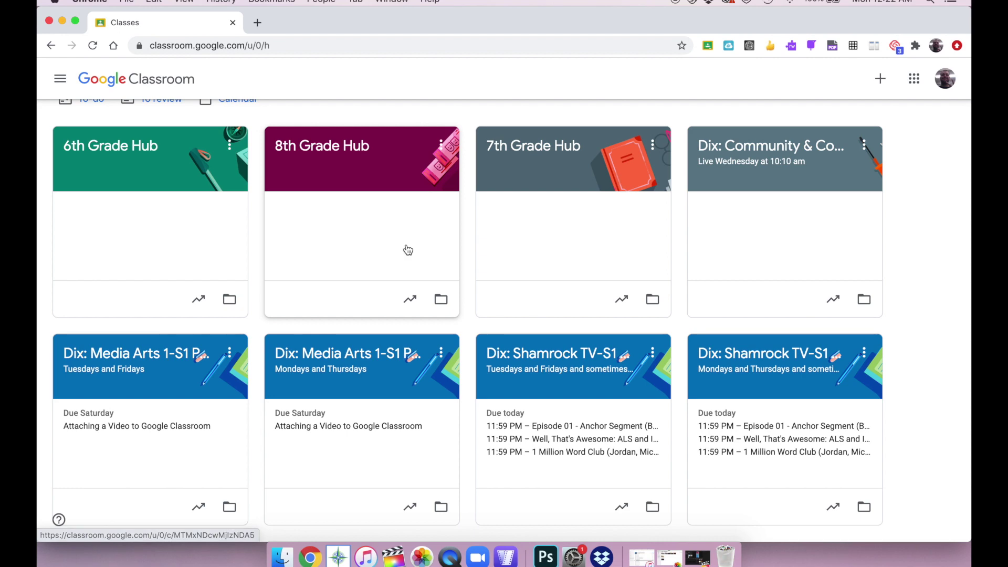
scroll(408, 254, down, 7)
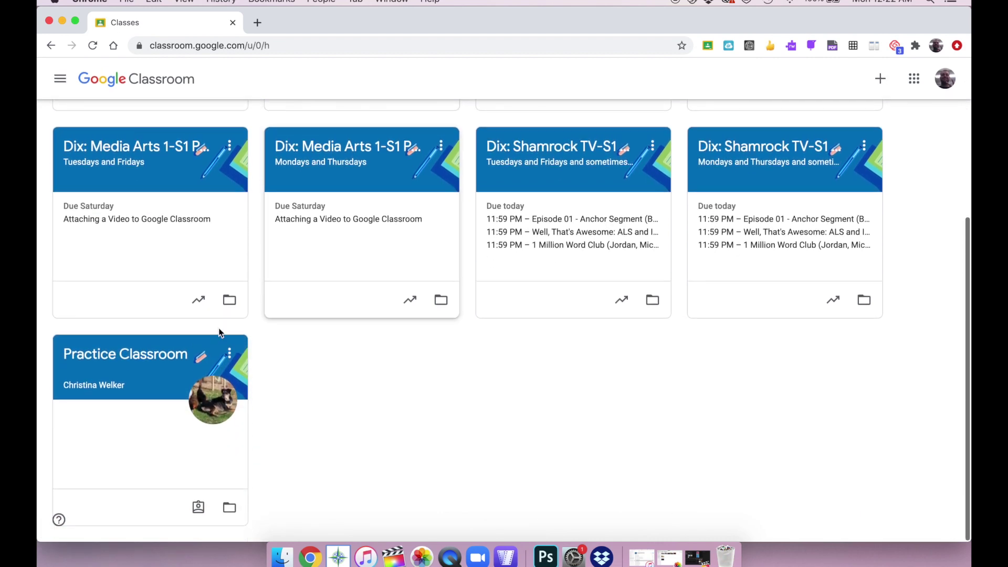
click(145, 354)
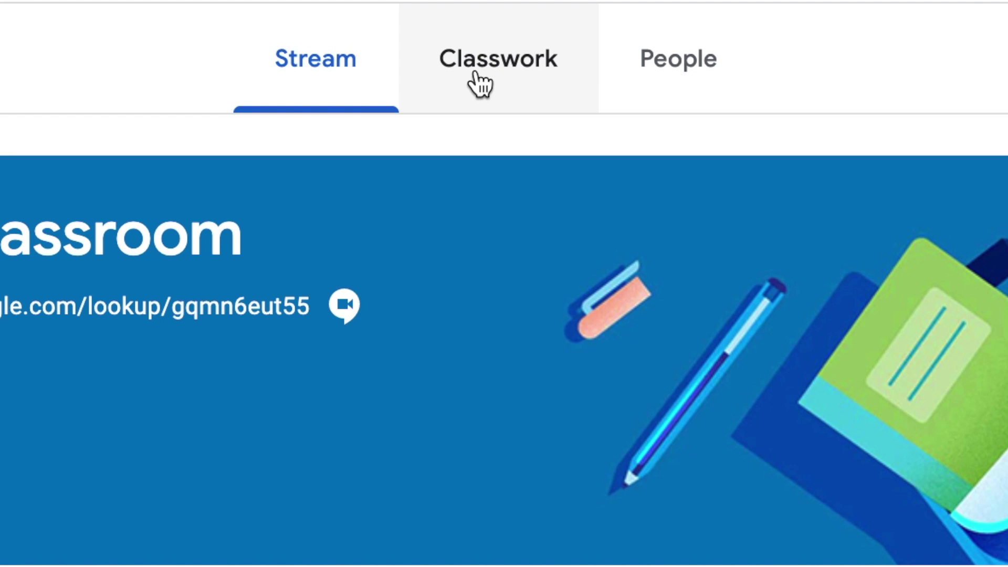
click(513, 73)
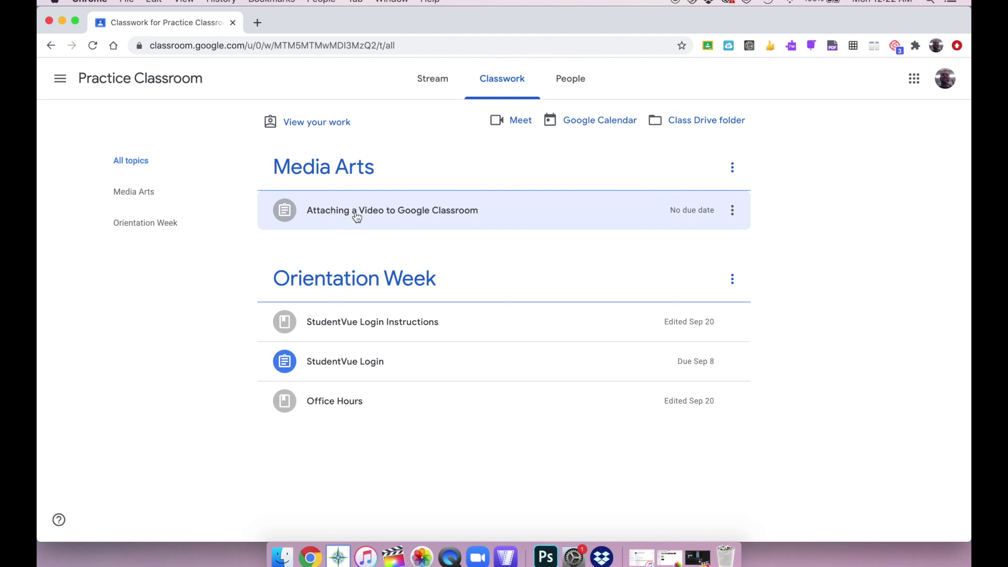
click(357, 217)
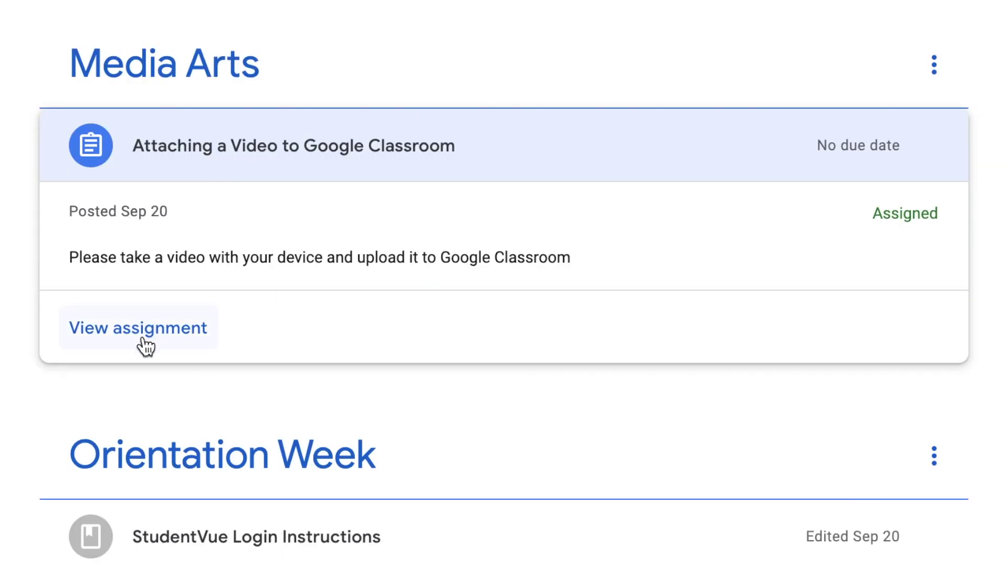
click(143, 340)
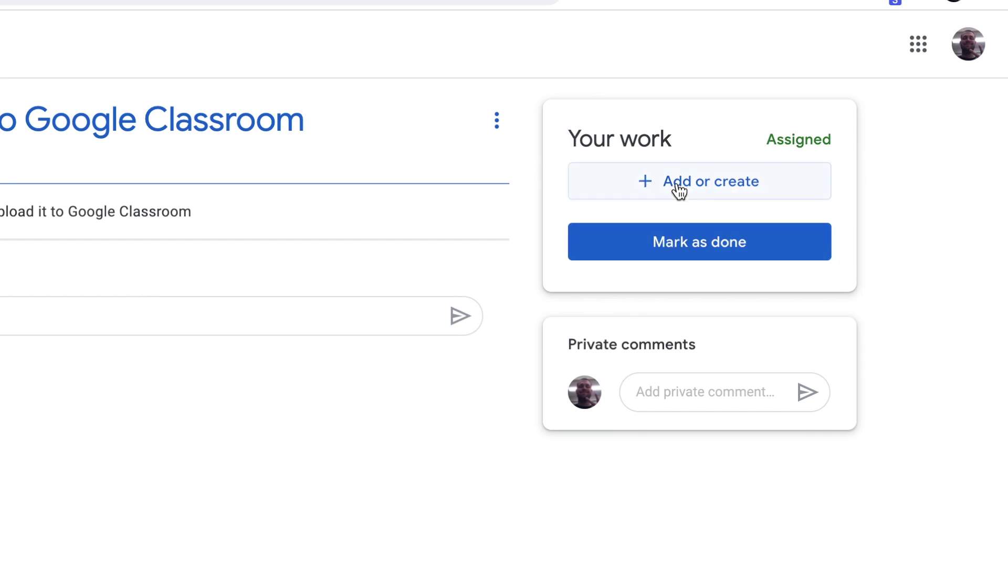
- Upload the file MVI_0198.mp4 from the Desktop as an attachment to the assignment work
click(709, 187)
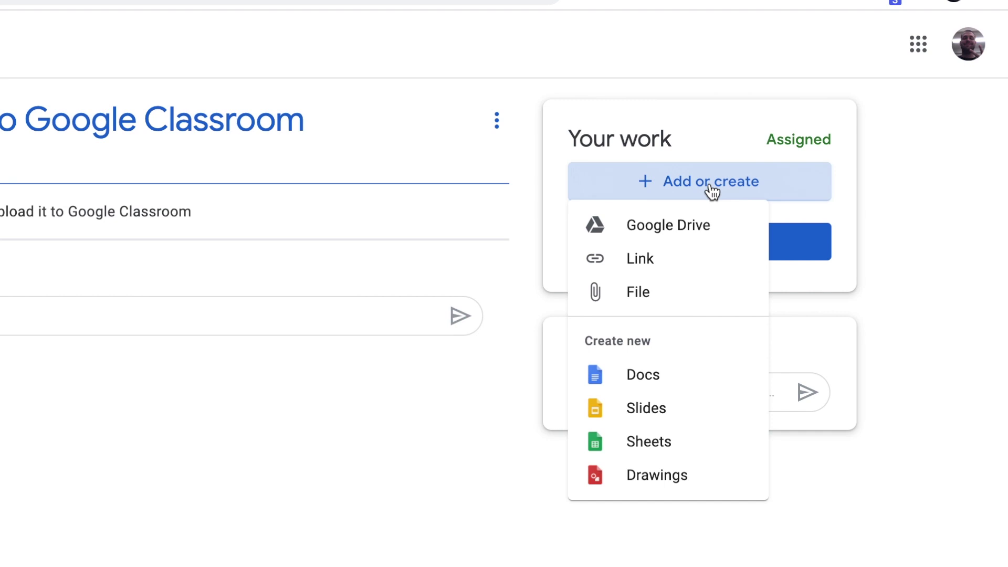
click(661, 299)
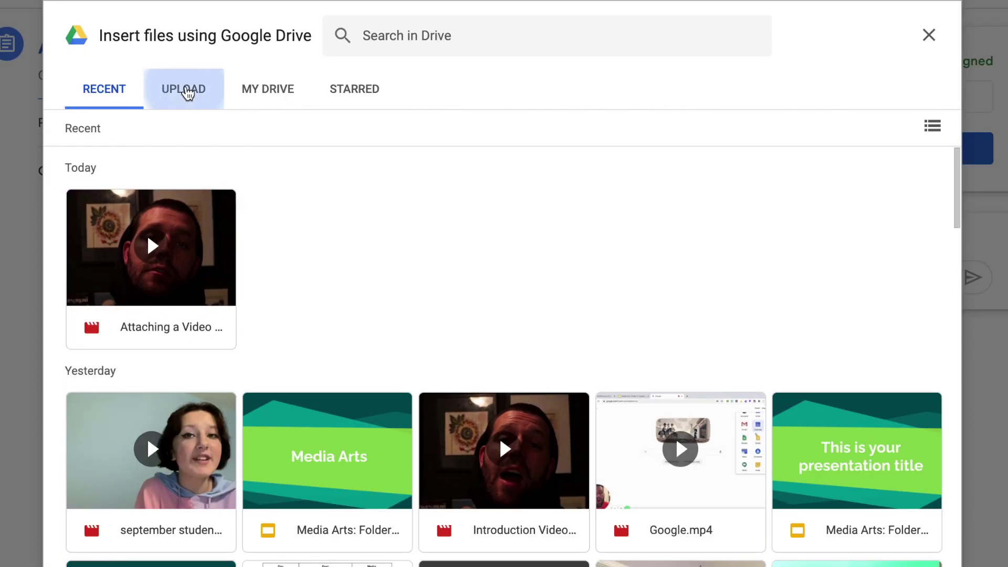
click(187, 93)
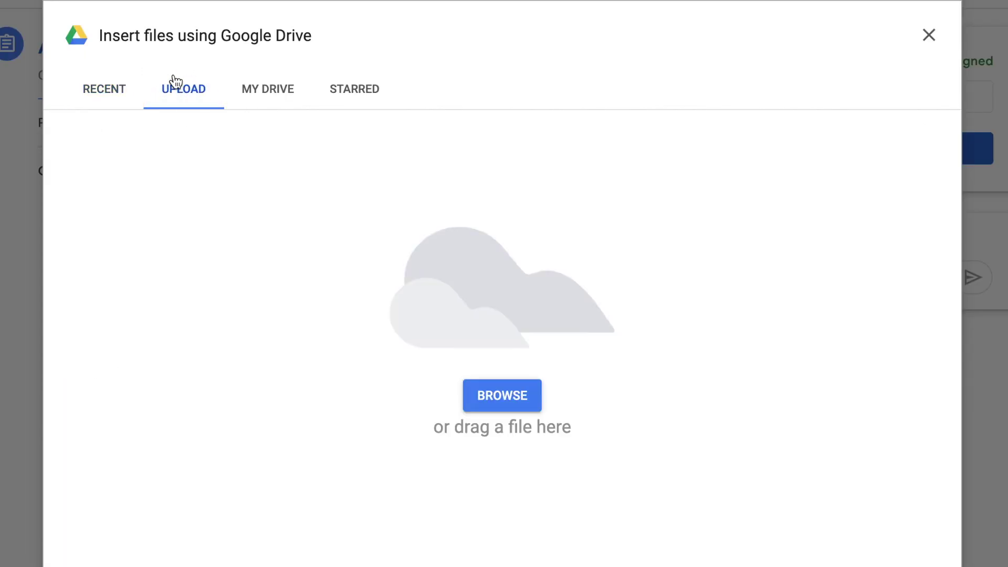
click(516, 407)
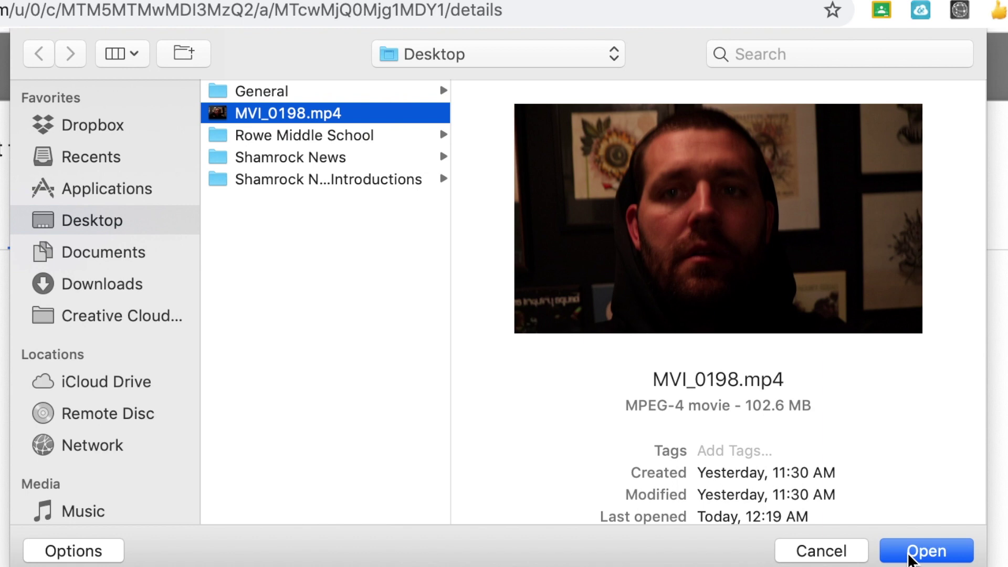
click(924, 546)
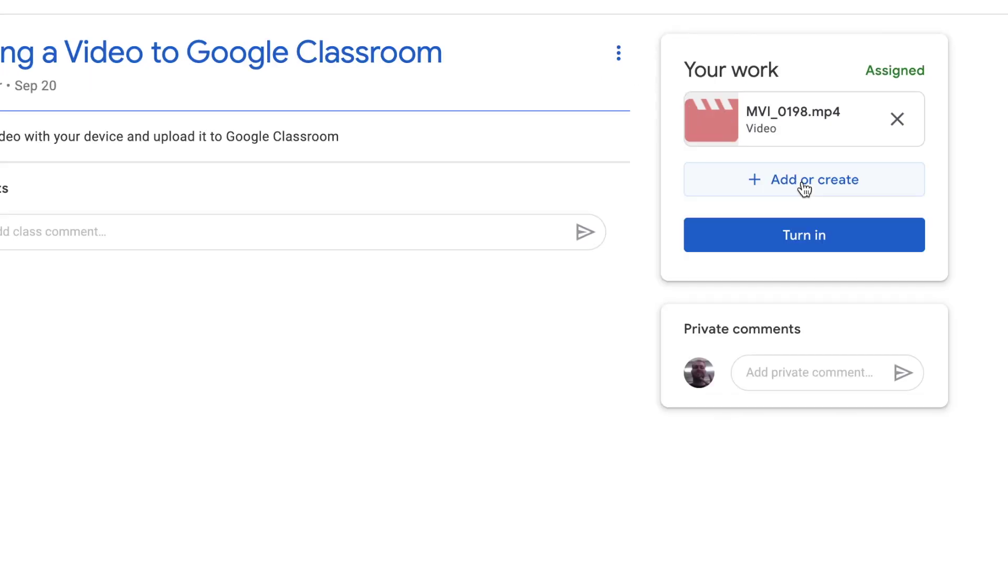
- Insert today's recent "Attaching a Video" clip from Google Drive into the assignment work
click(804, 187)
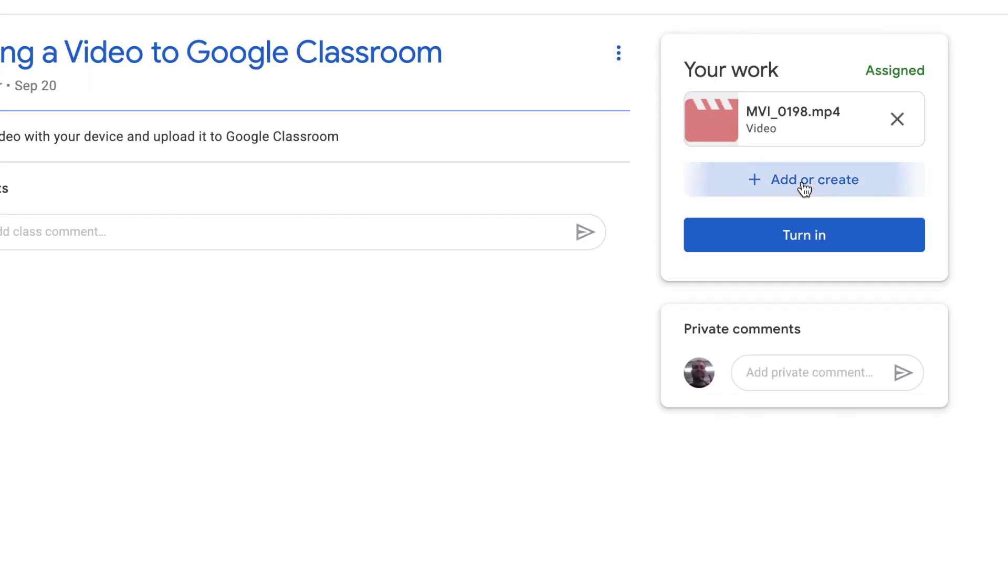
click(783, 216)
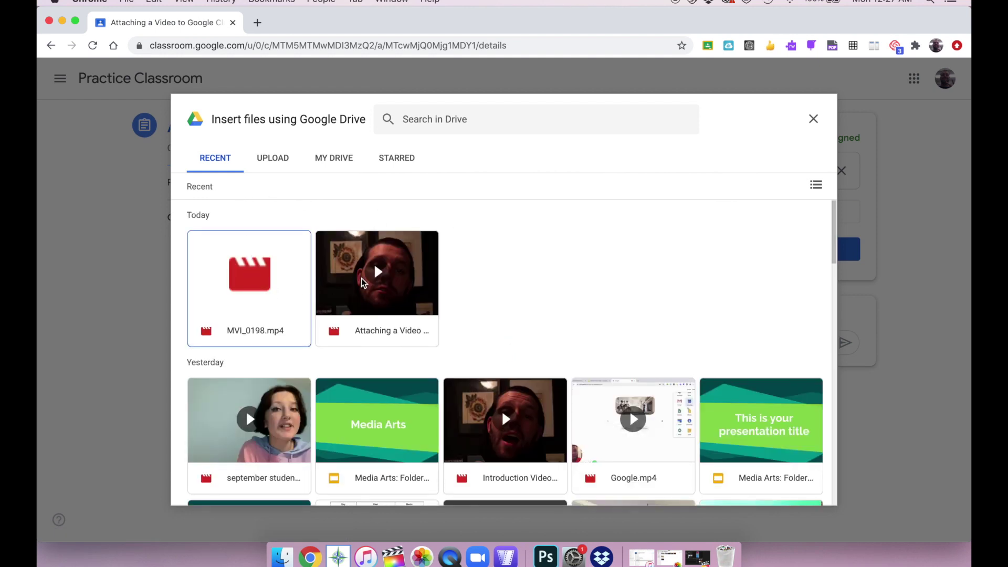
click(337, 301)
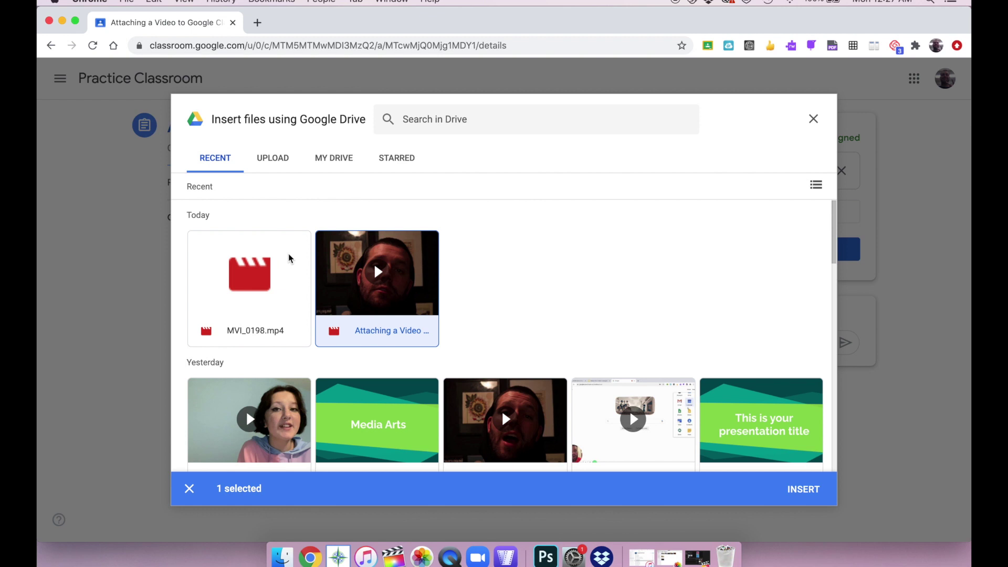
click(808, 491)
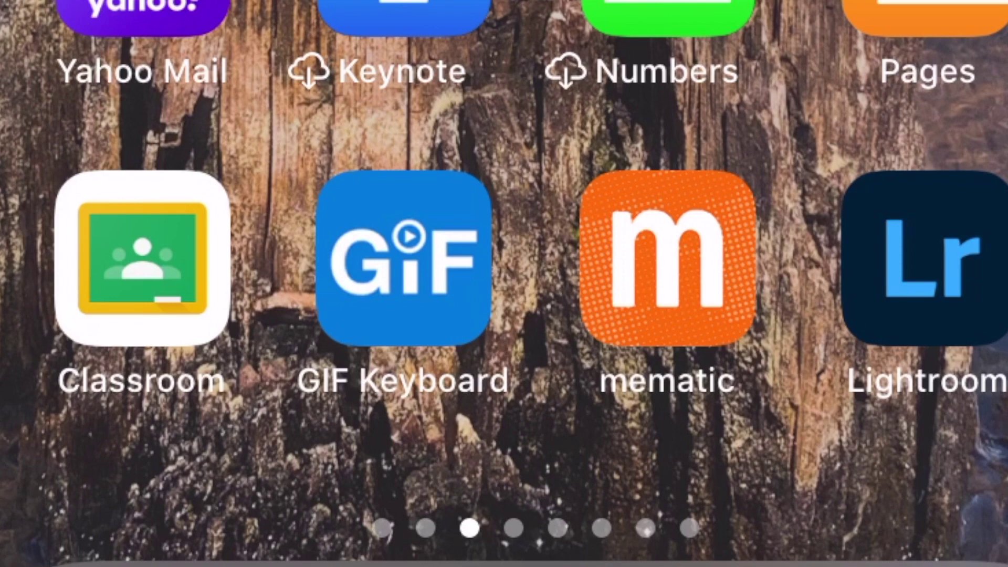
- Switch to the Classroom app on the phone and show the classwork of the Practice Classroom class
click(141, 258)
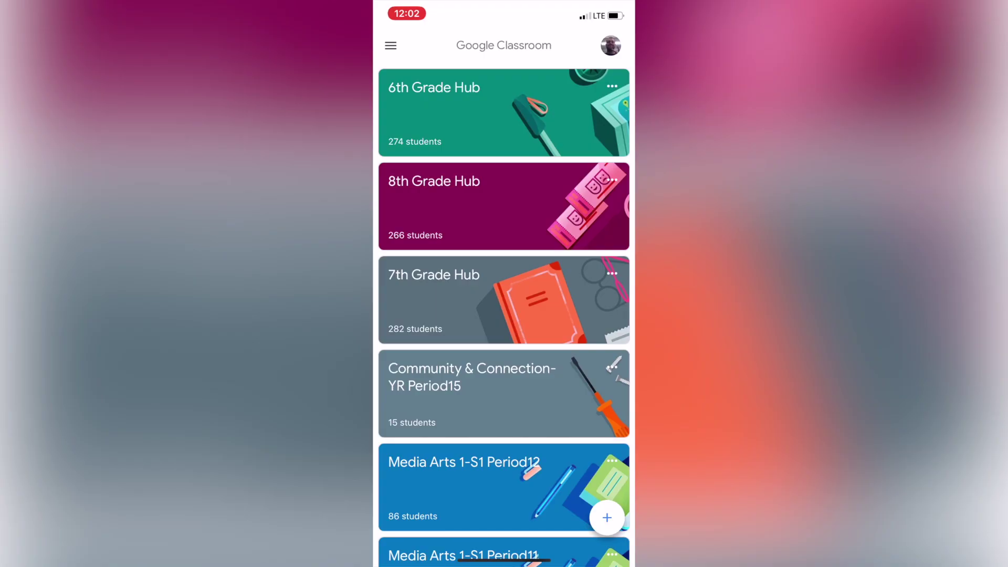
scroll(504, 294, down, 3)
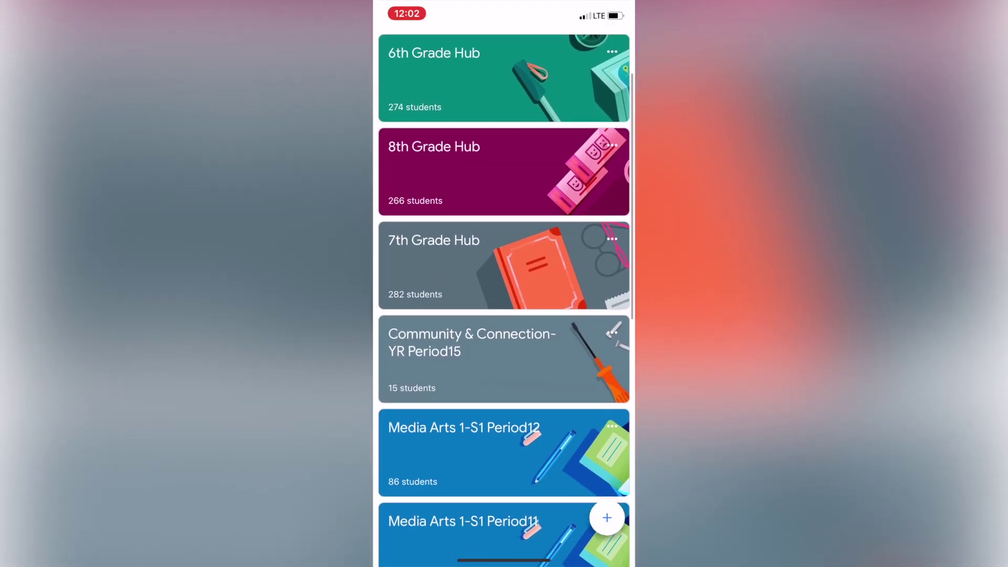
scroll(504, 294, down, 4)
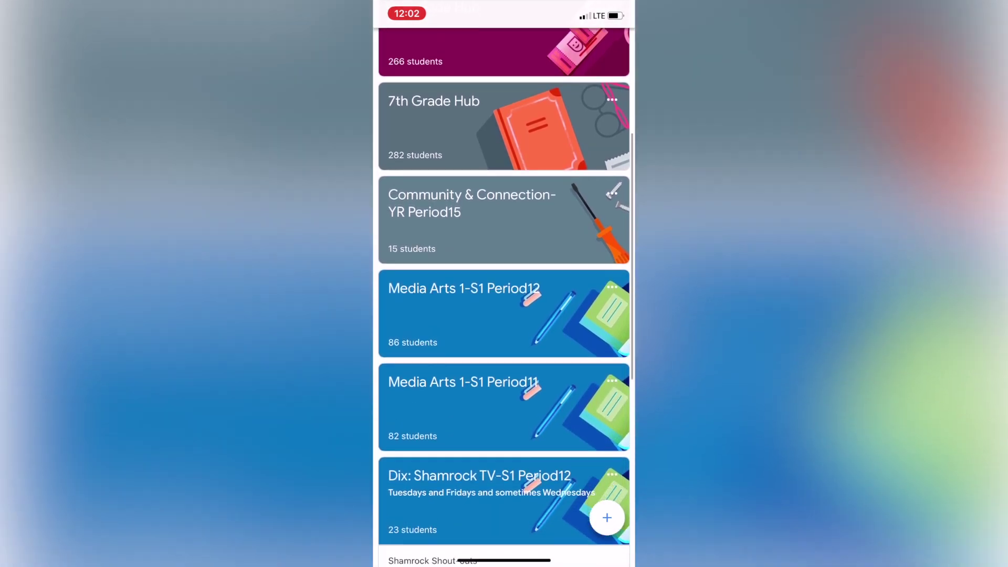
scroll(504, 295, down, 3)
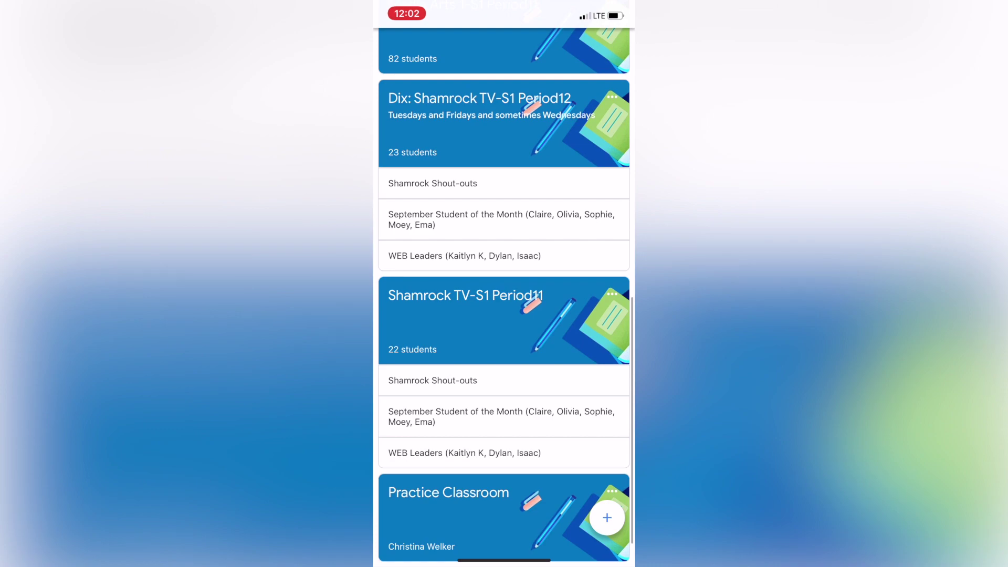
click(449, 517)
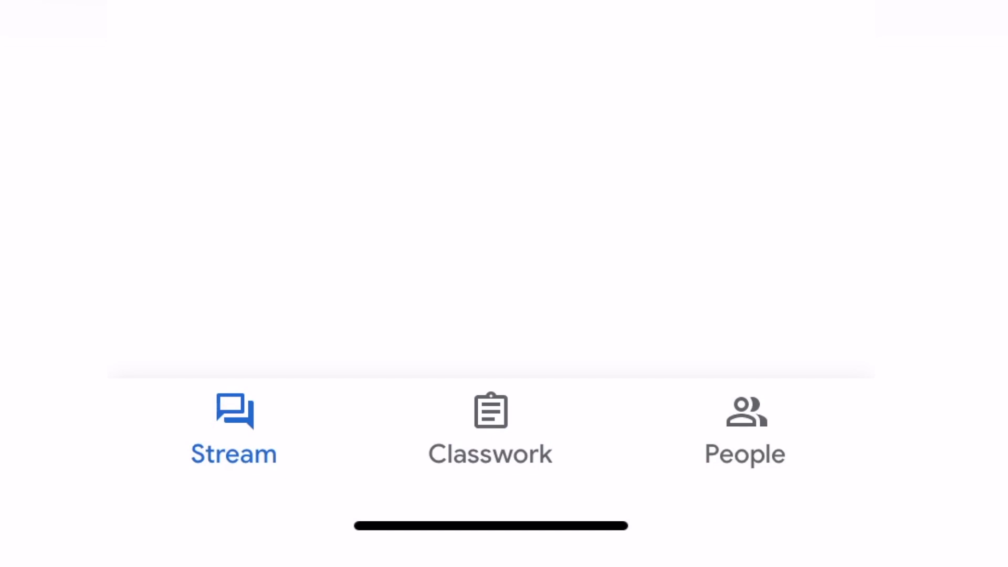
click(490, 412)
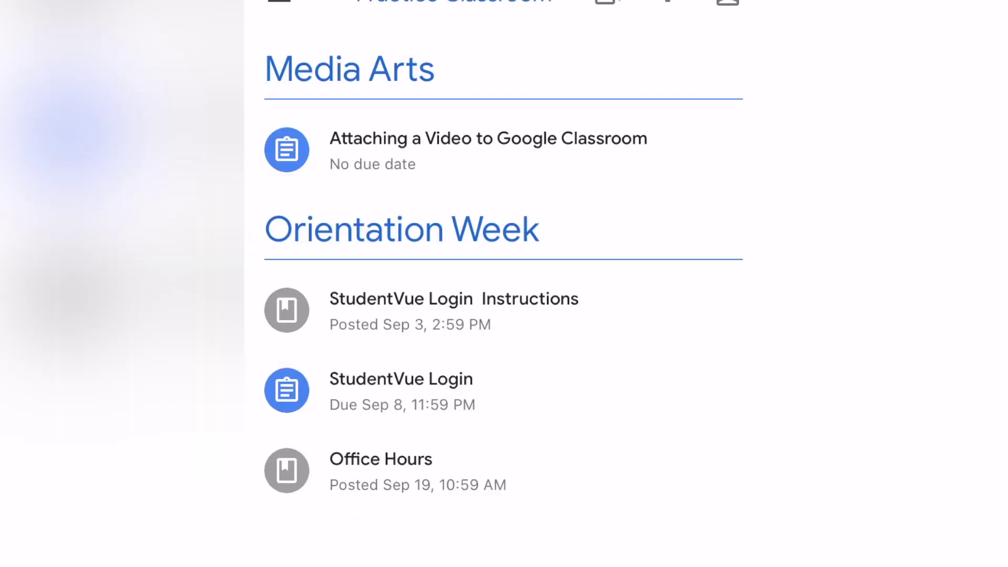
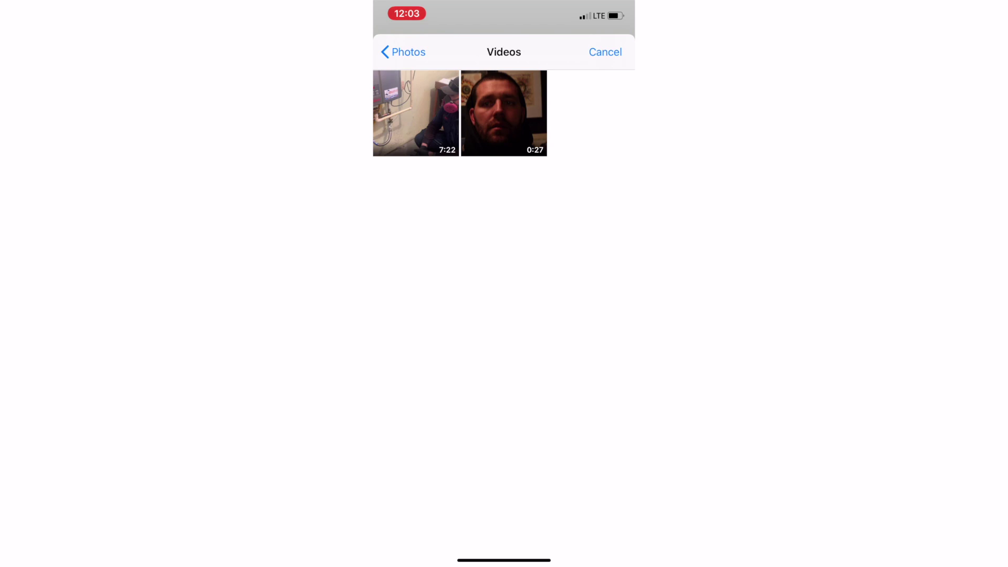
- Preview the 0:27 clip from the phone's Videos album and choose it as the assignment attachment
click(504, 113)
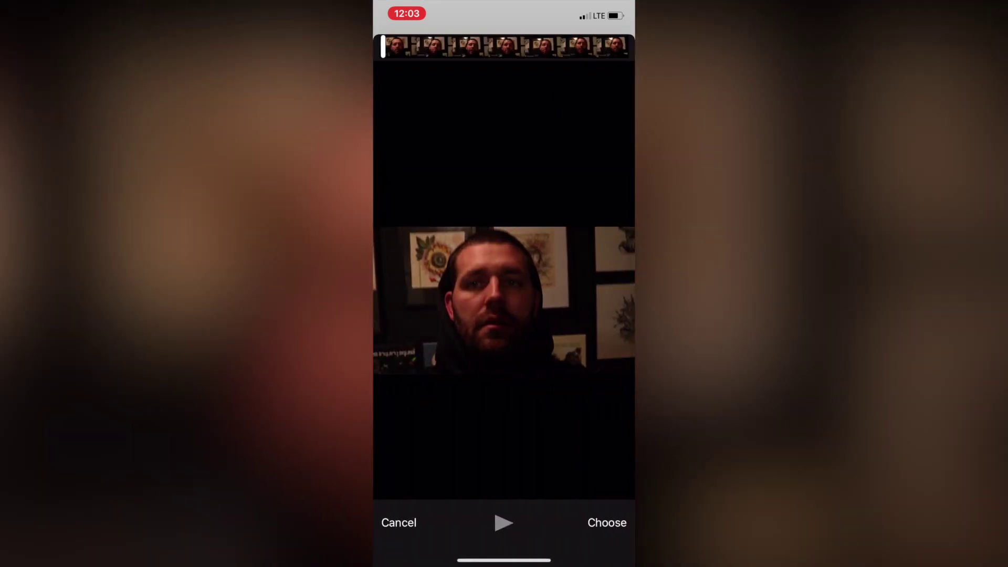
click(504, 523)
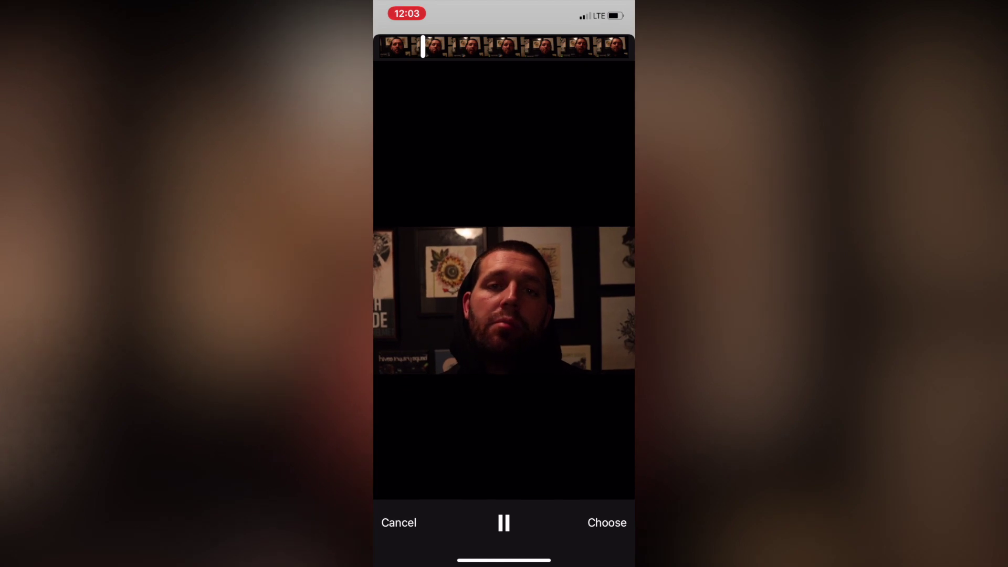
click(504, 523)
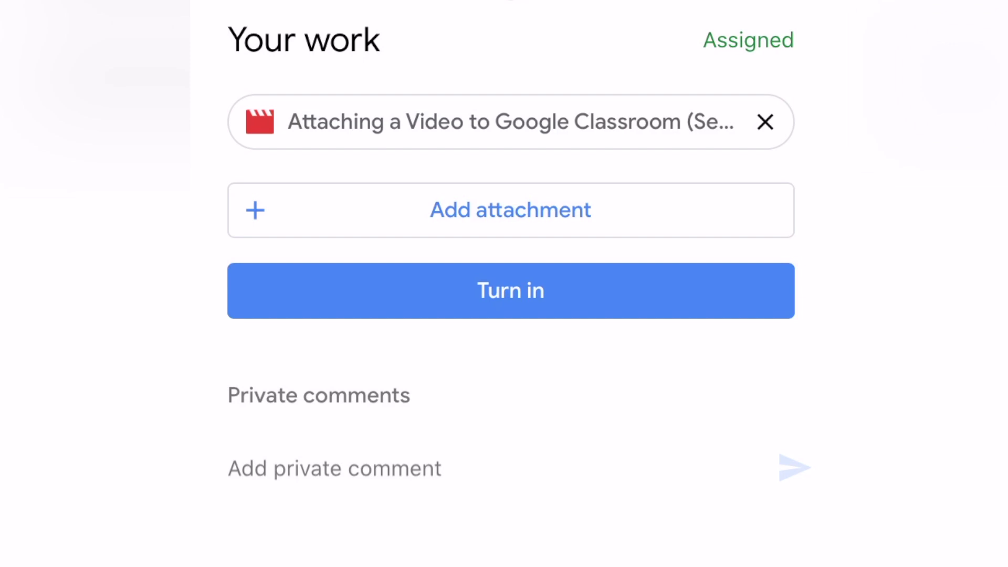
- Turn in the "Attaching a Video to Google Classroom" assignment with its attached video
click(511, 291)
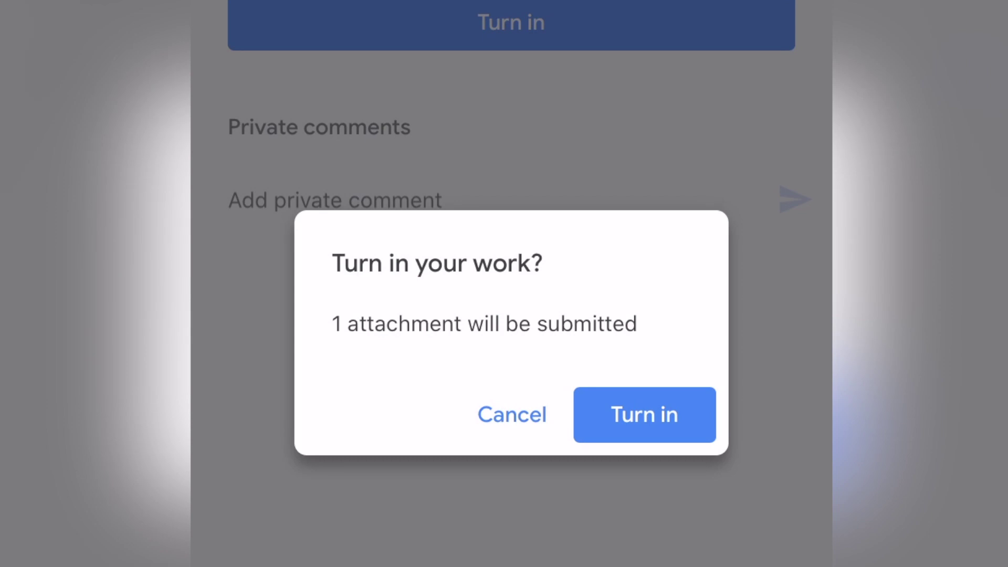
click(645, 415)
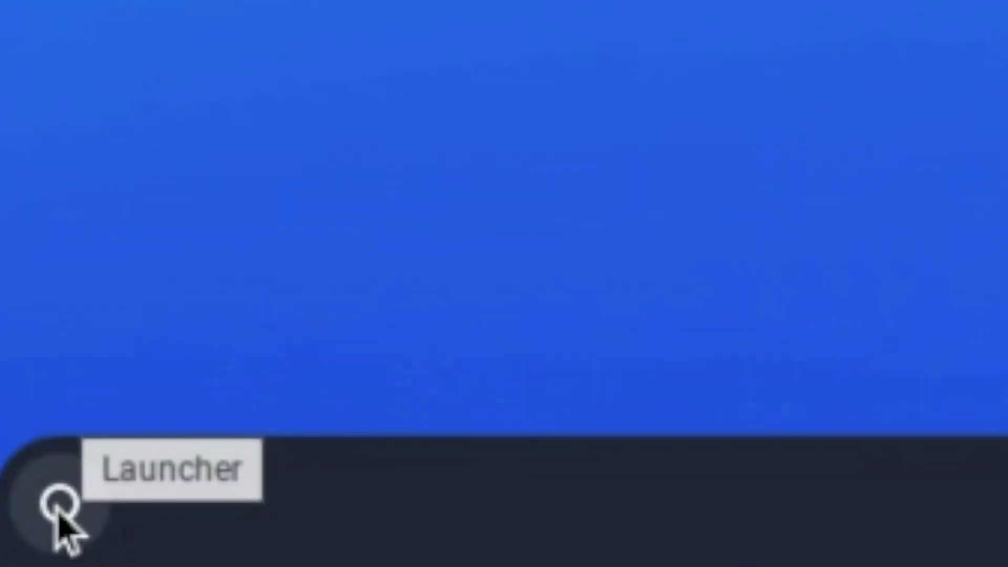
- Switch to the Camera app on the Chromebook, record a video of about 11 seconds, and close the app
click(59, 505)
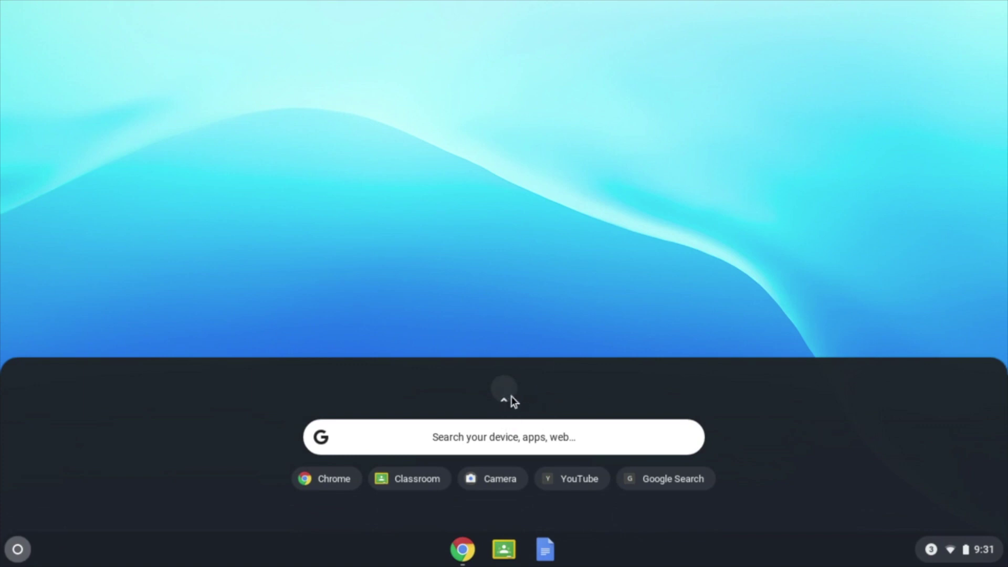
click(501, 392)
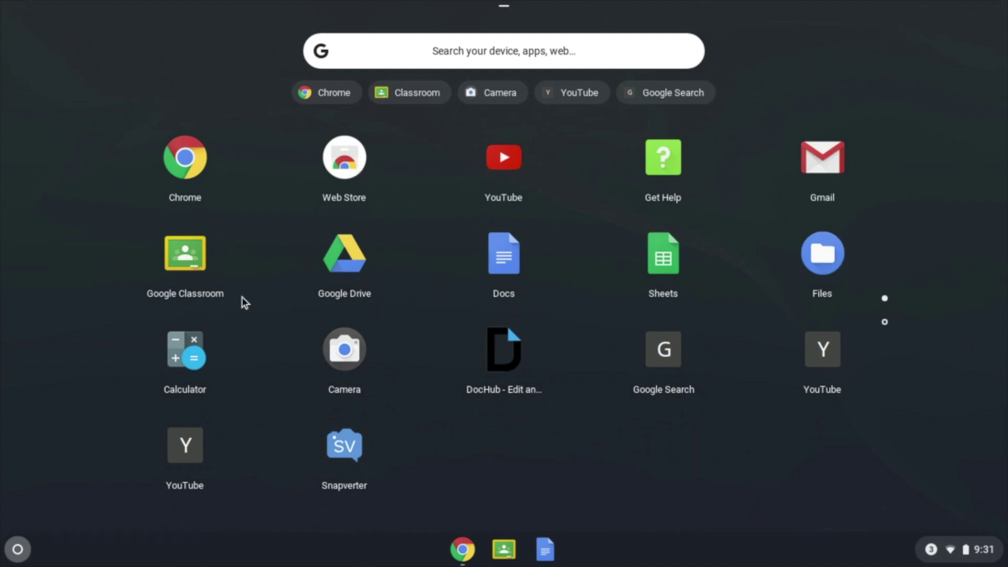
click(355, 356)
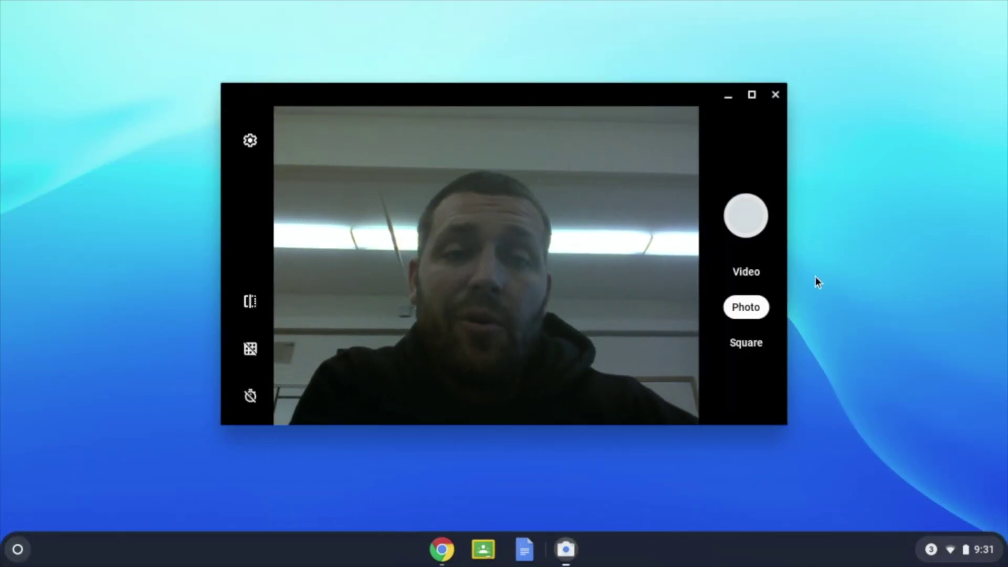
click(760, 273)
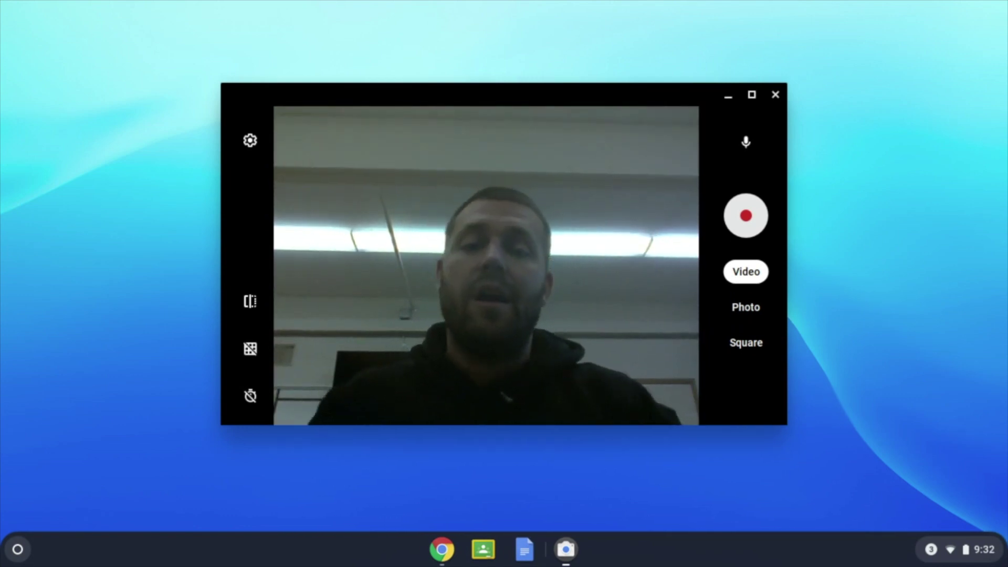
click(754, 219)
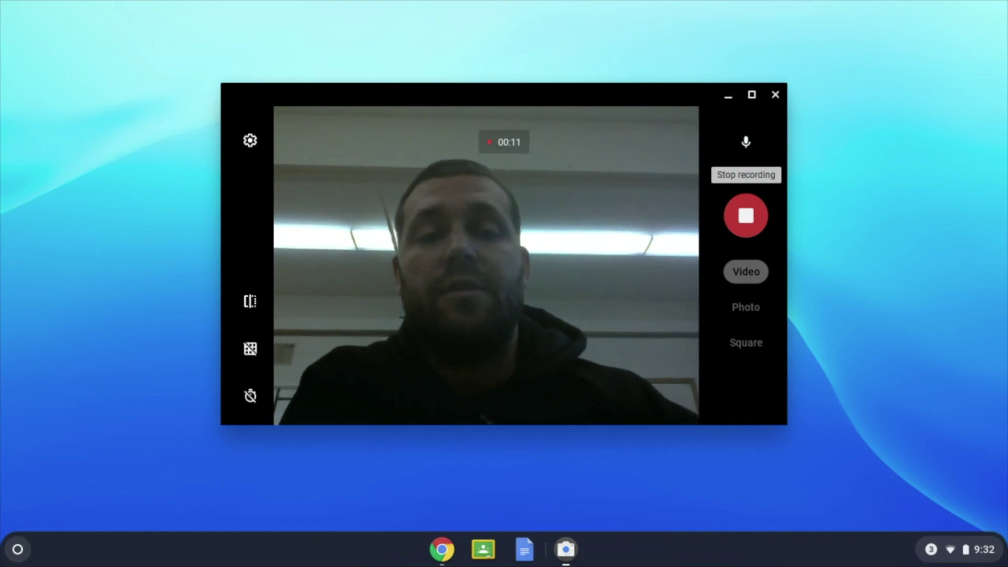
click(756, 219)
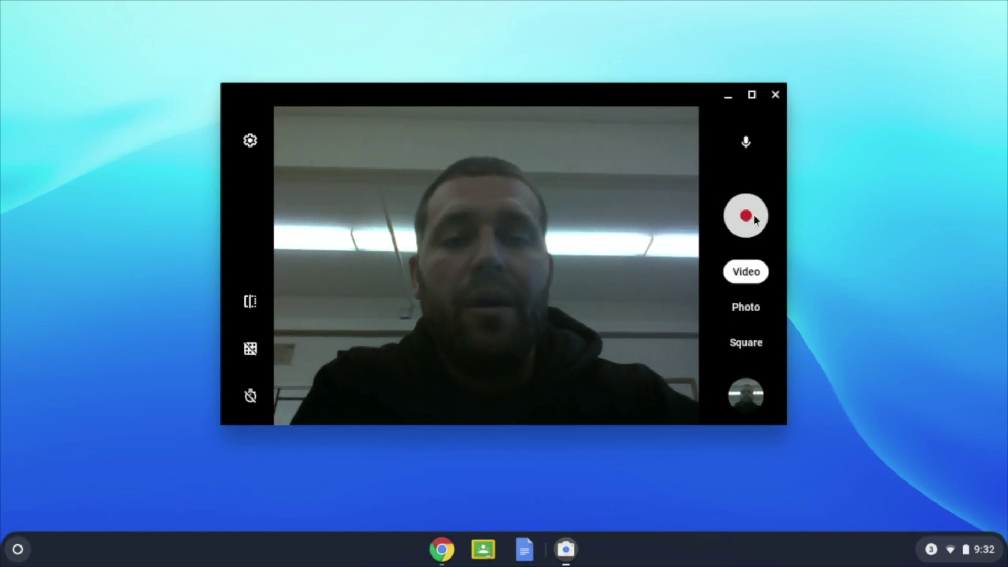
click(776, 95)
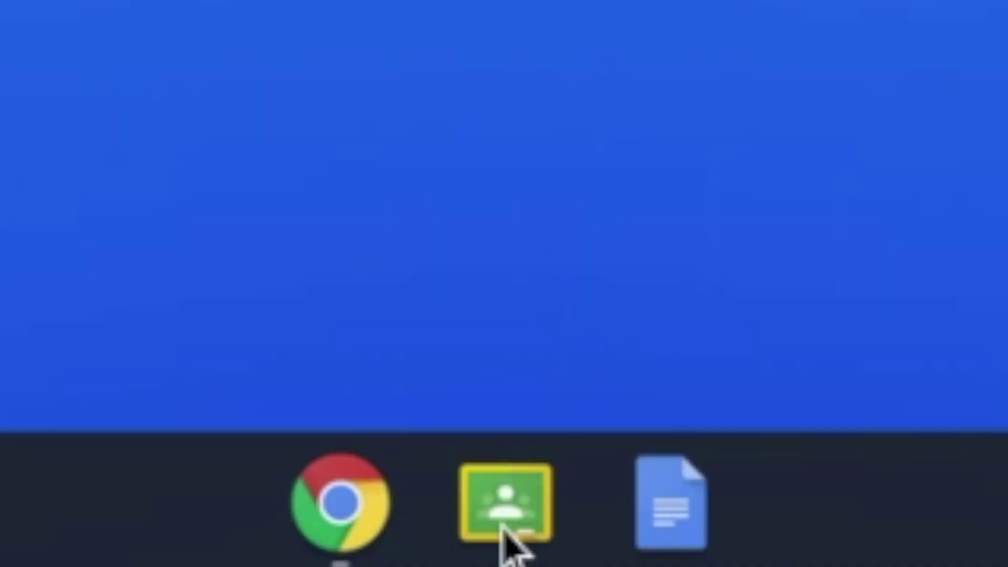
- Switch to Google Classroom and view the "Attaching a Video to Google Classroom" assignment in the Practice Classroom class
click(504, 552)
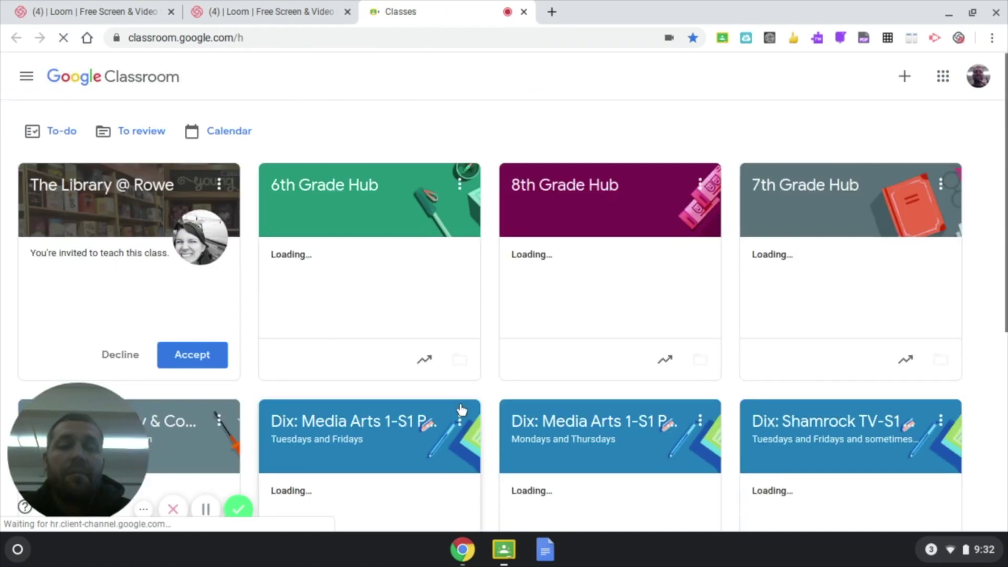
scroll(461, 409, down, 6)
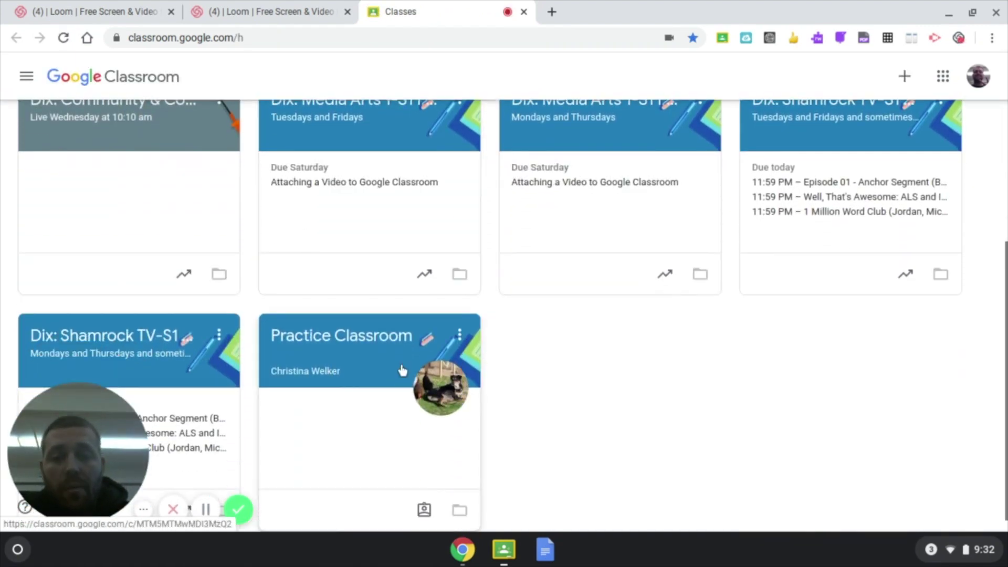
click(379, 342)
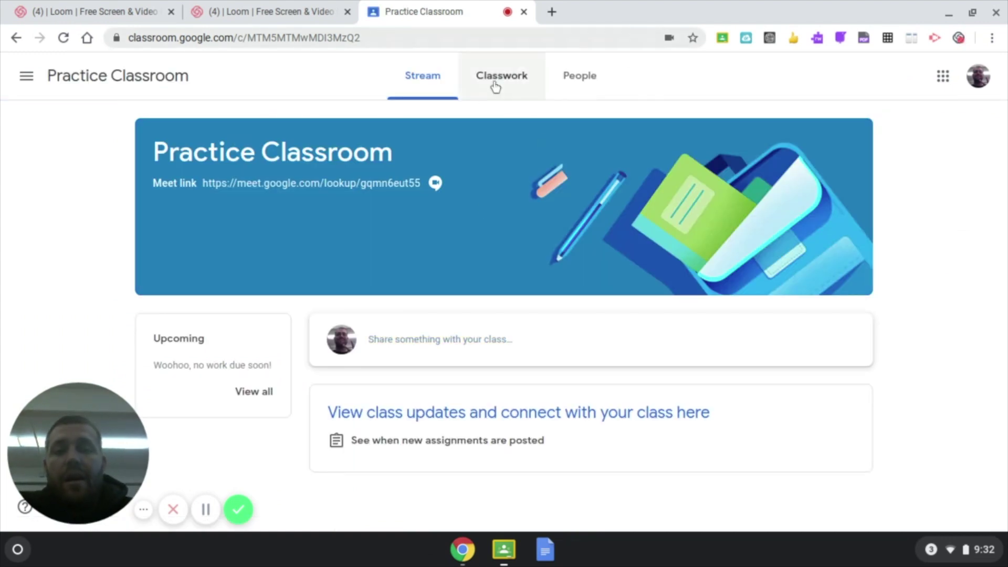
click(493, 87)
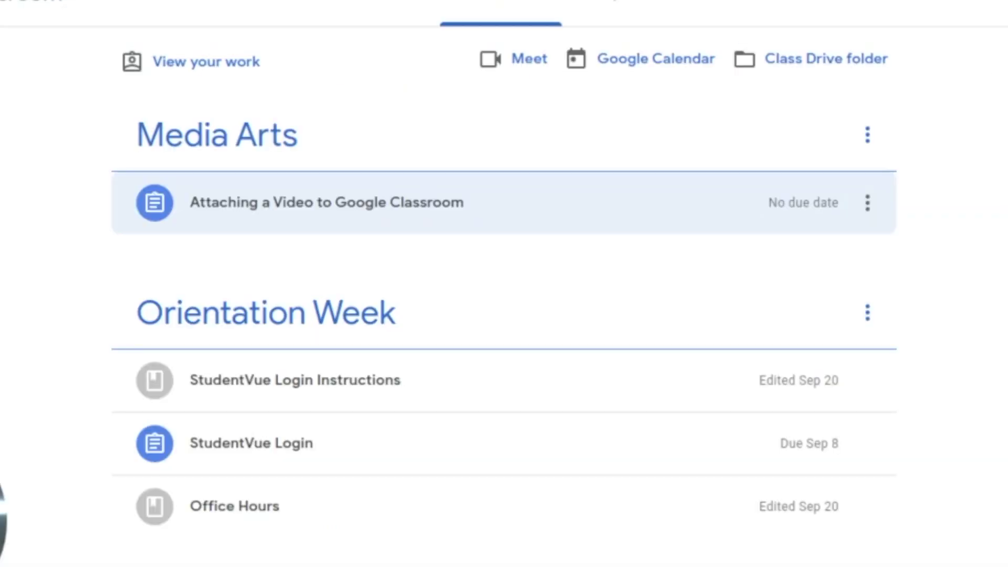
click(441, 230)
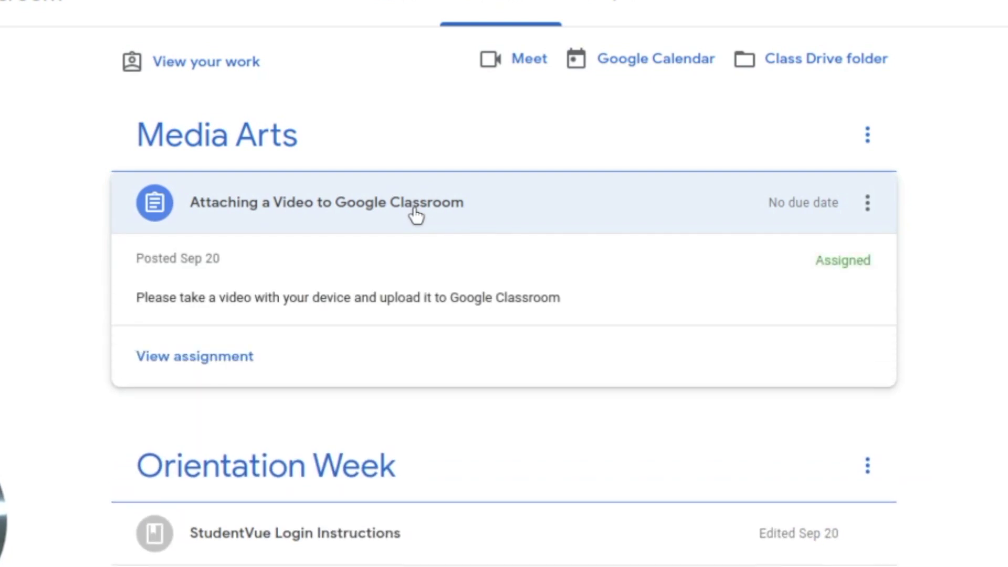
click(214, 353)
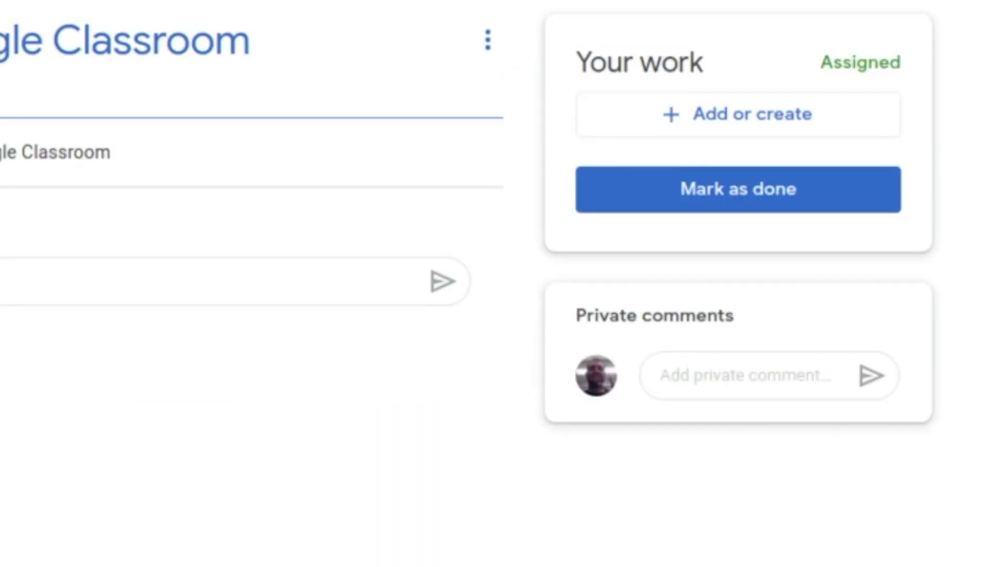
- Upload the recent Chromebook file VID_20200921_093215.mkv as the assignment attachment and turn in the work
click(671, 116)
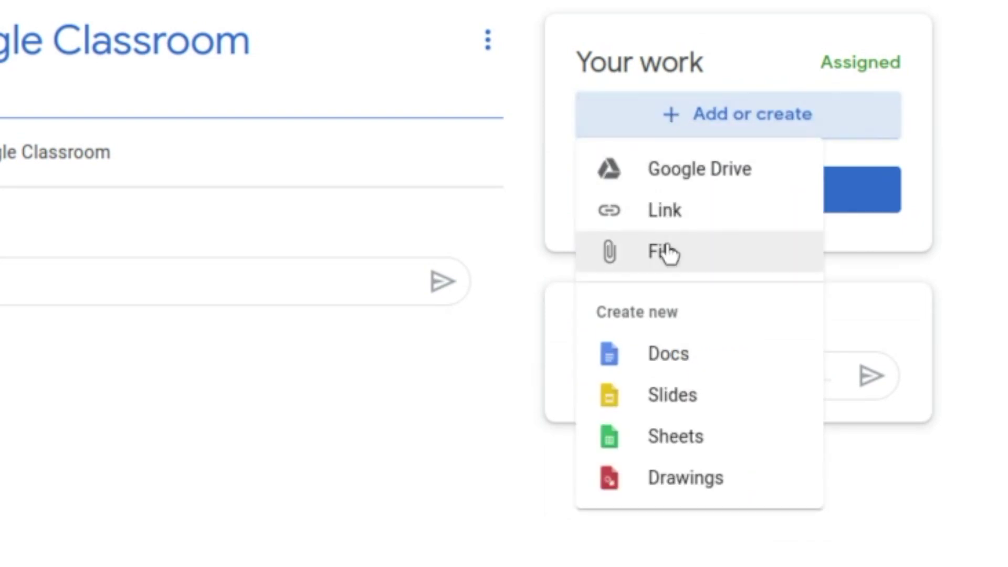
click(667, 254)
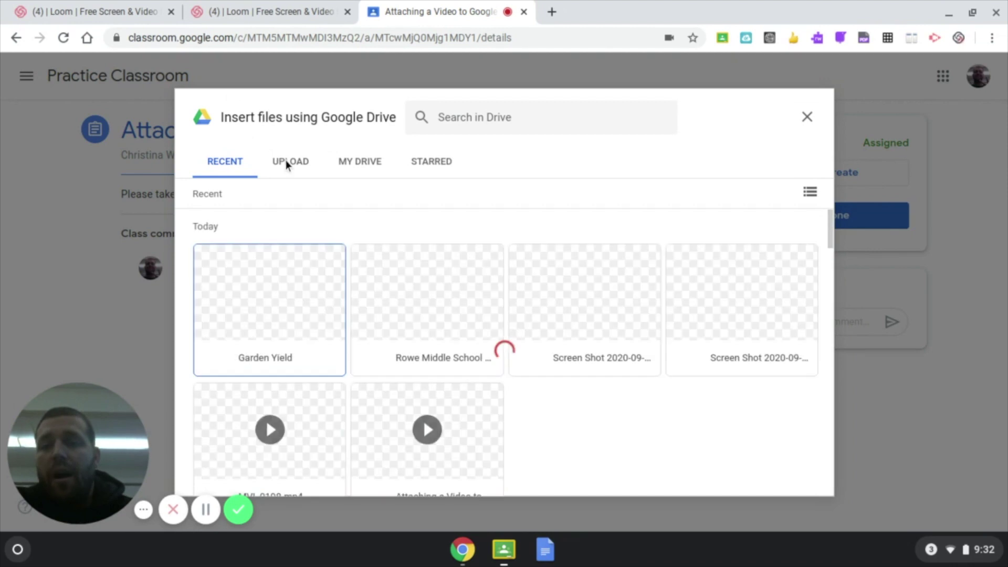
click(287, 164)
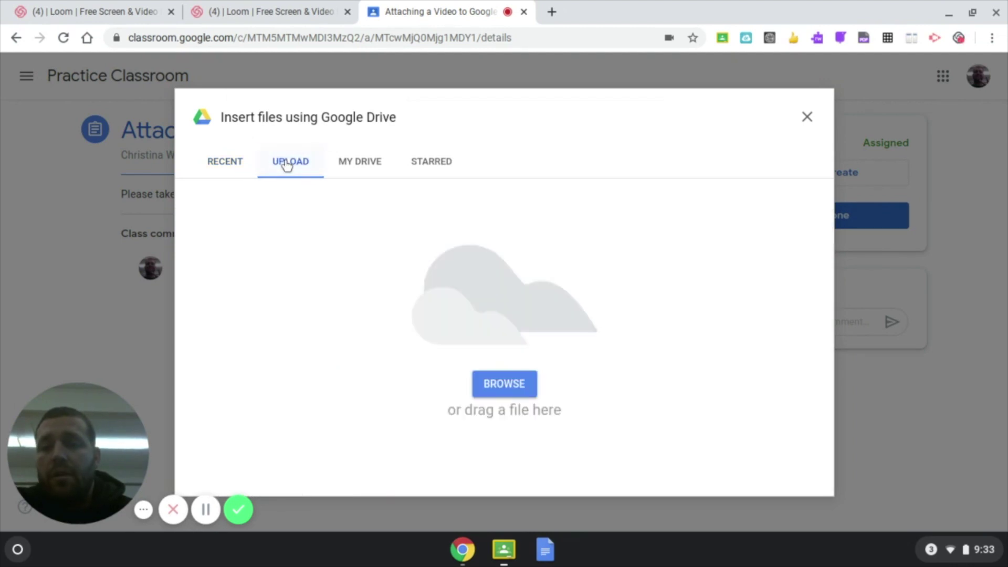
click(504, 386)
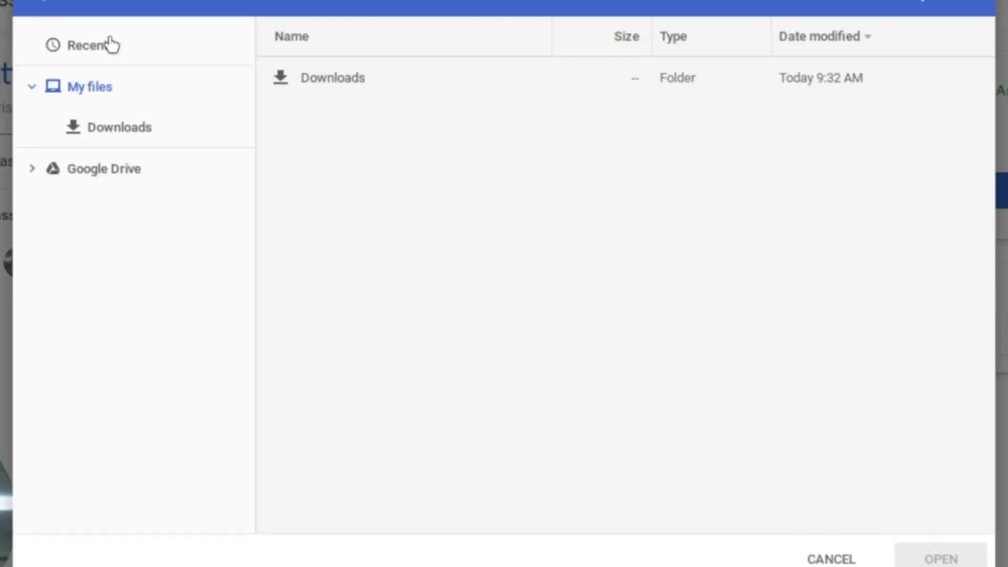
click(220, 108)
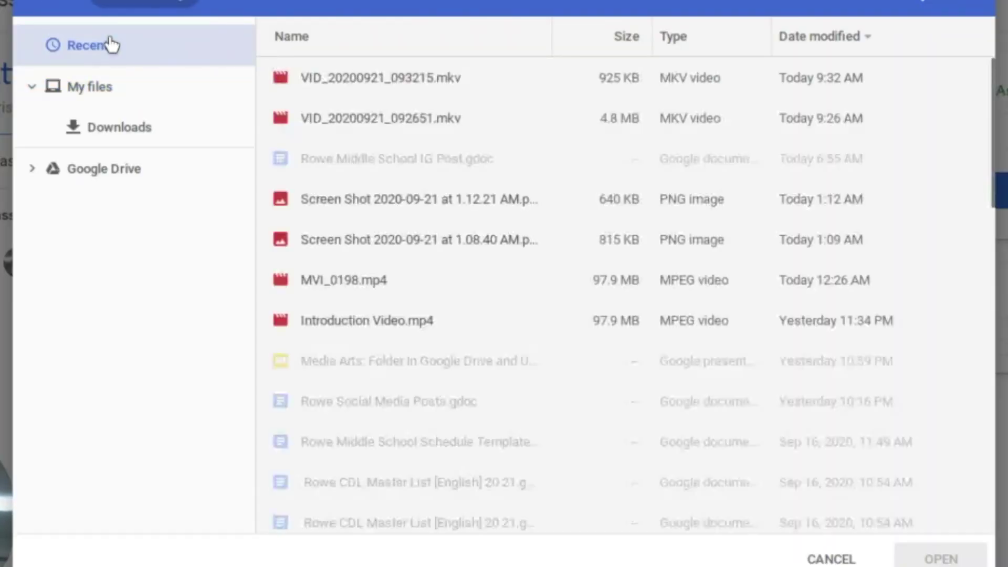
click(423, 79)
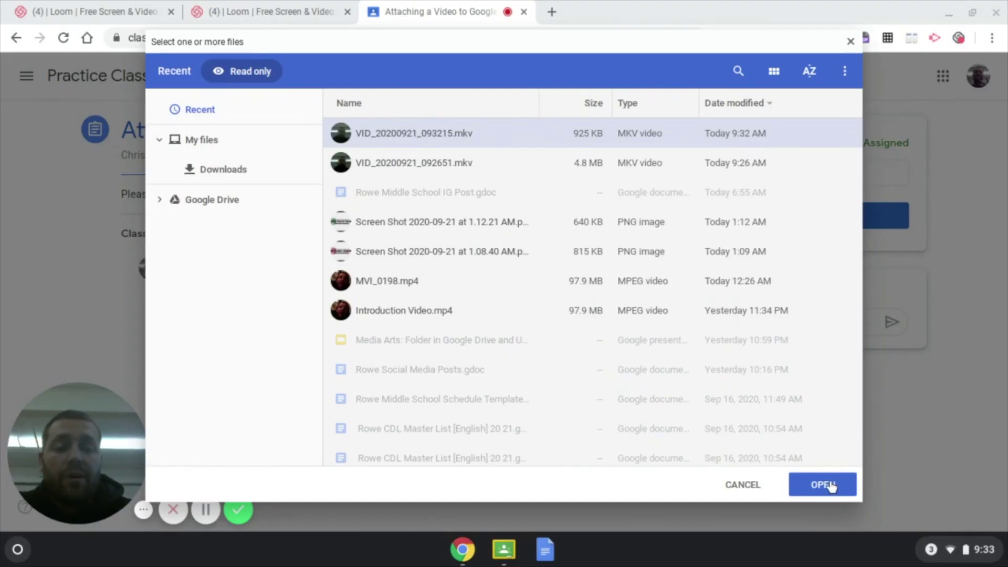
click(830, 487)
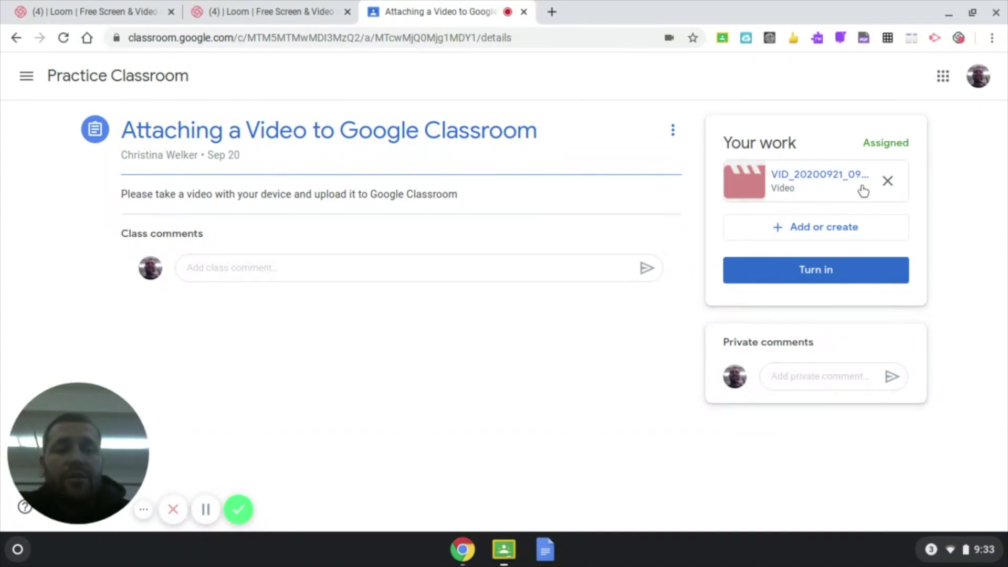
click(828, 272)
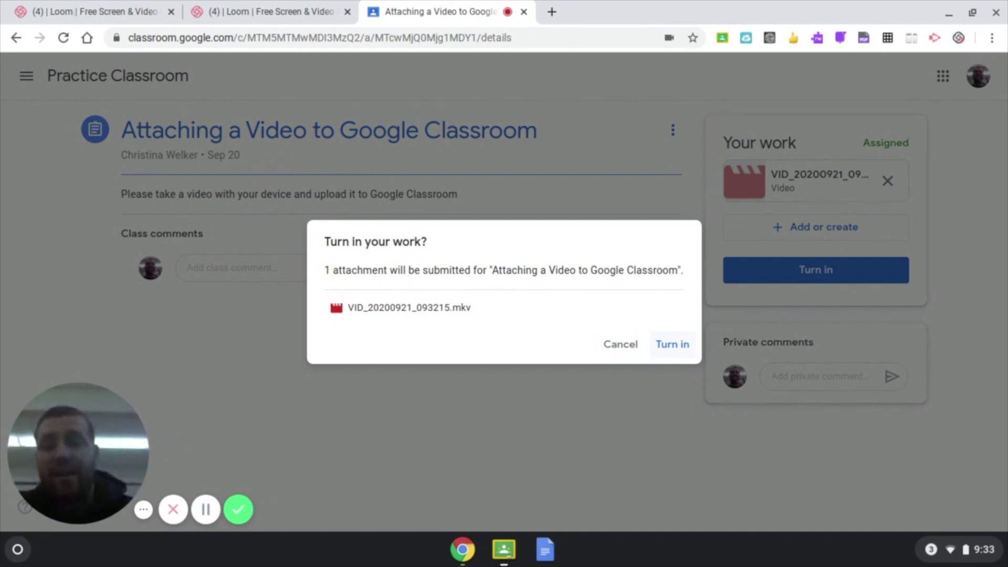
click(675, 345)
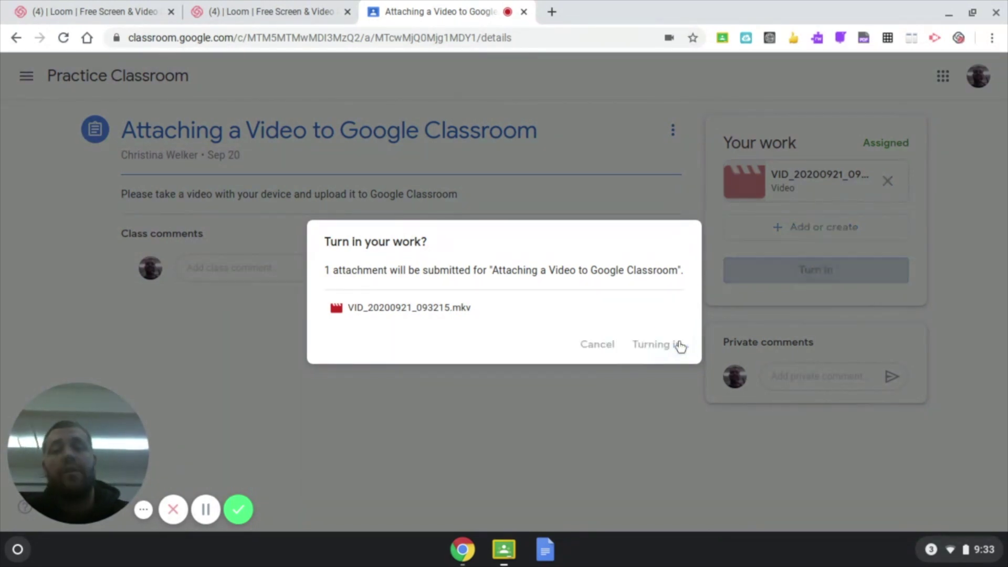